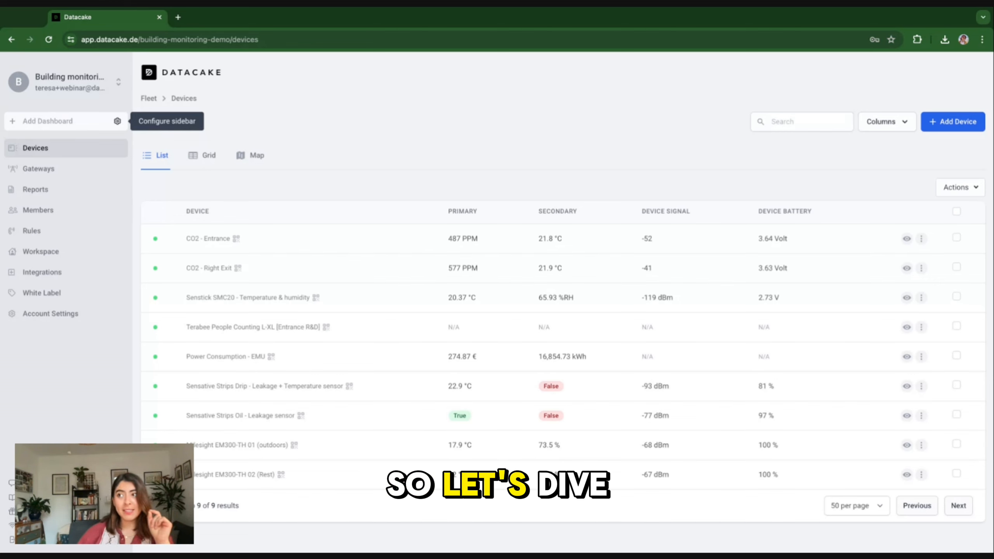
Create a sidebar folder named "Measurements" in the sidebar configuration.
left_click(117, 121)
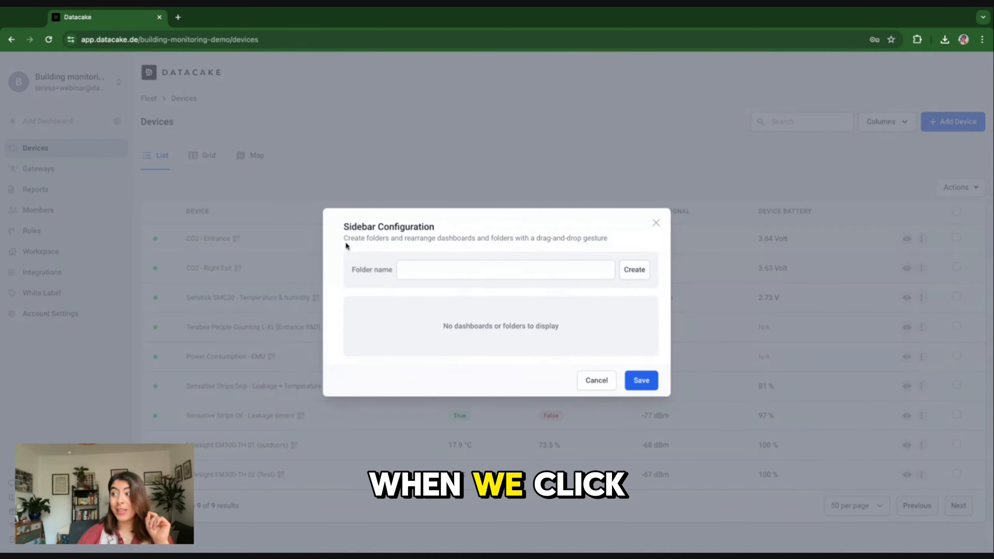
left_click(424, 269)
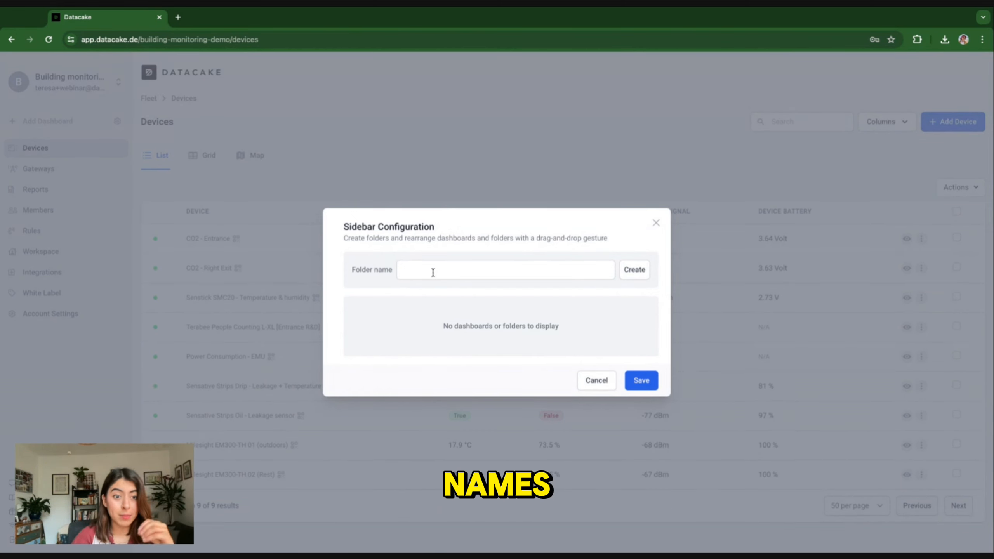
left_click(424, 271)
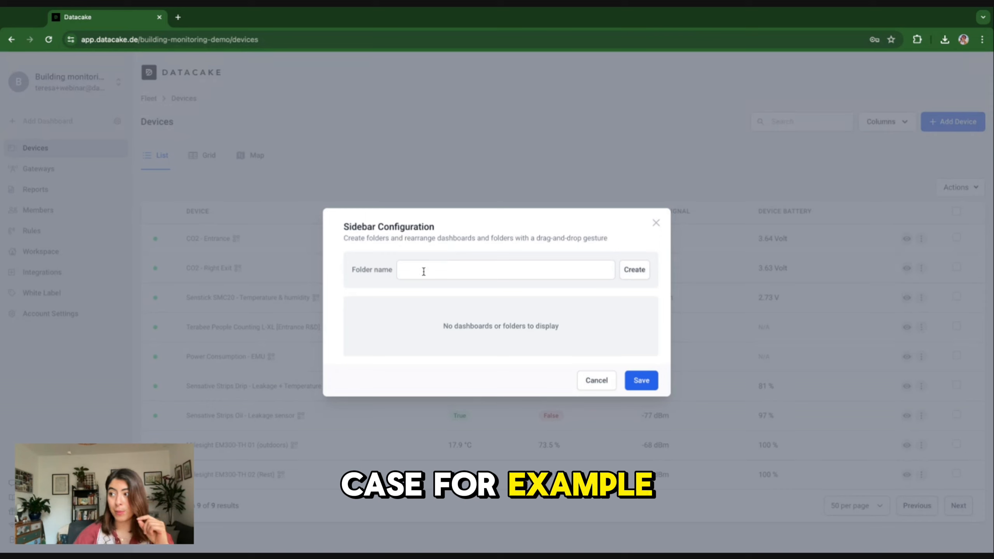
type("Me")
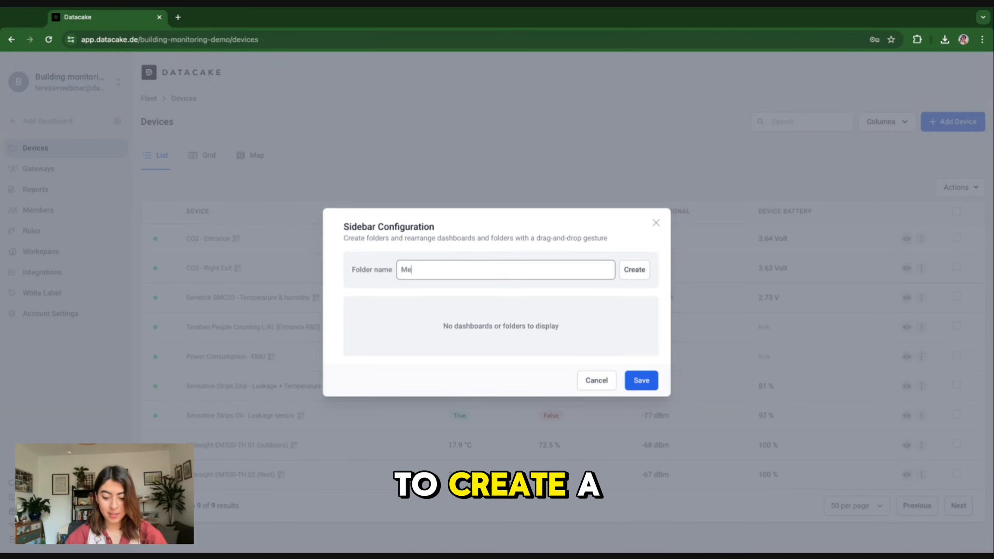
type("asurements")
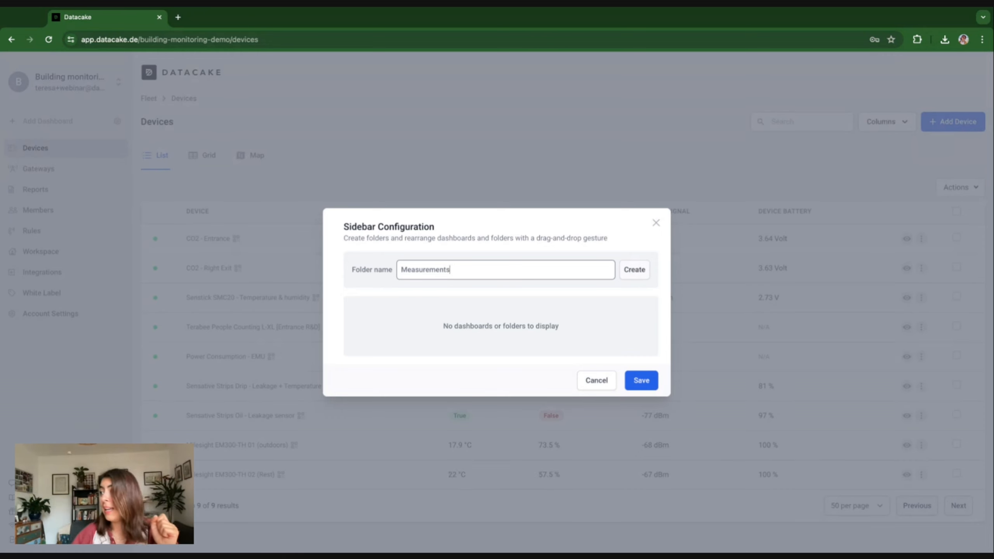
key("Return")
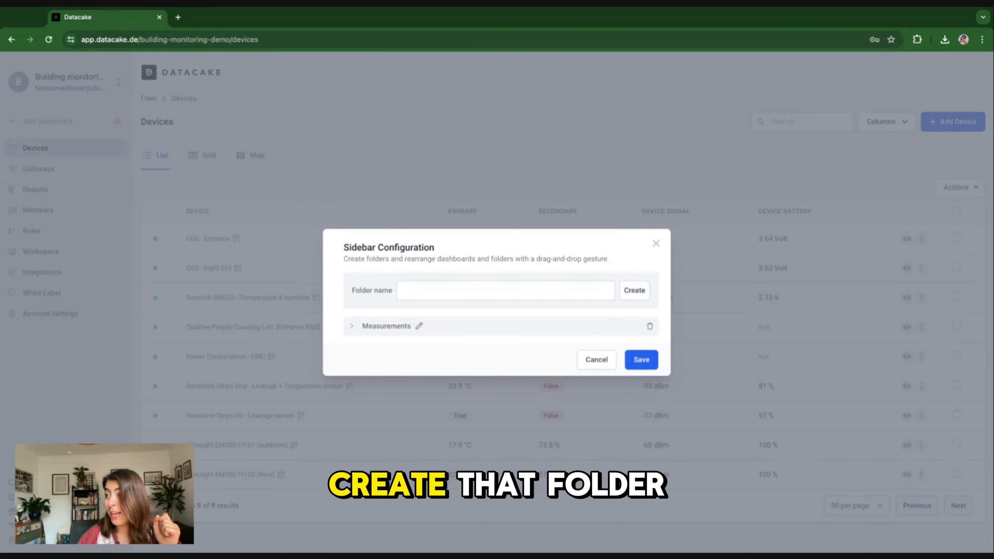
Create a second sidebar folder named "Offices" and save the sidebar configuration.
left_click(531, 291)
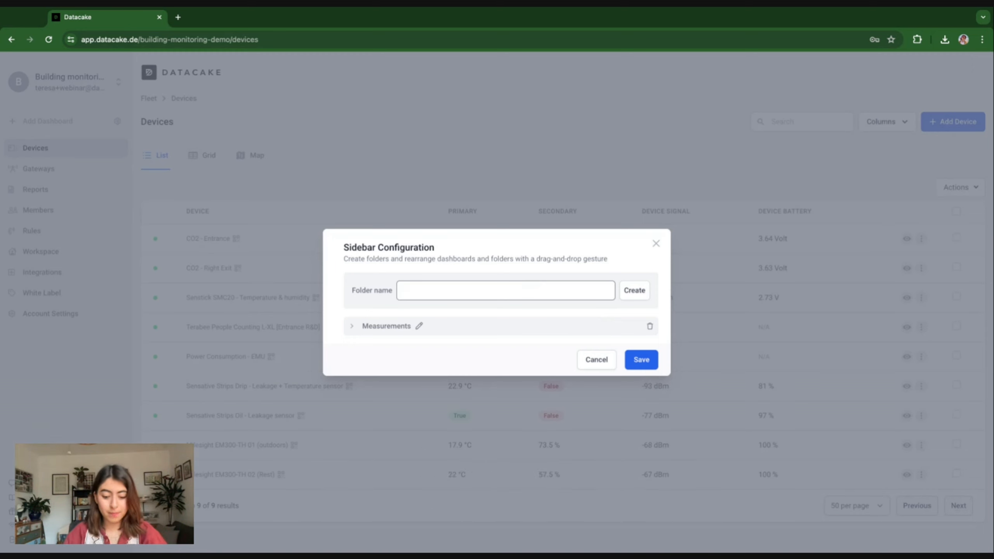
type("s")
left_click(636, 290)
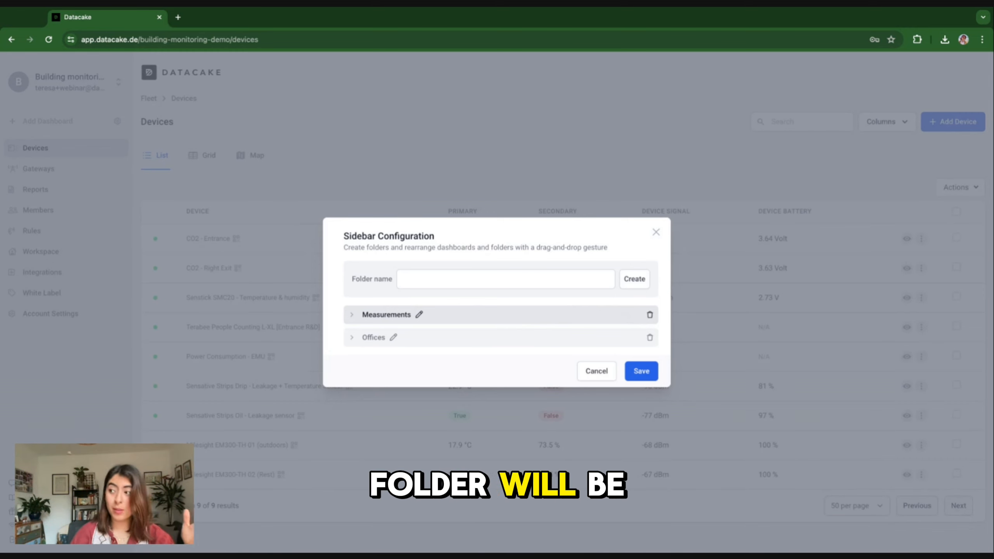
left_click(641, 370)
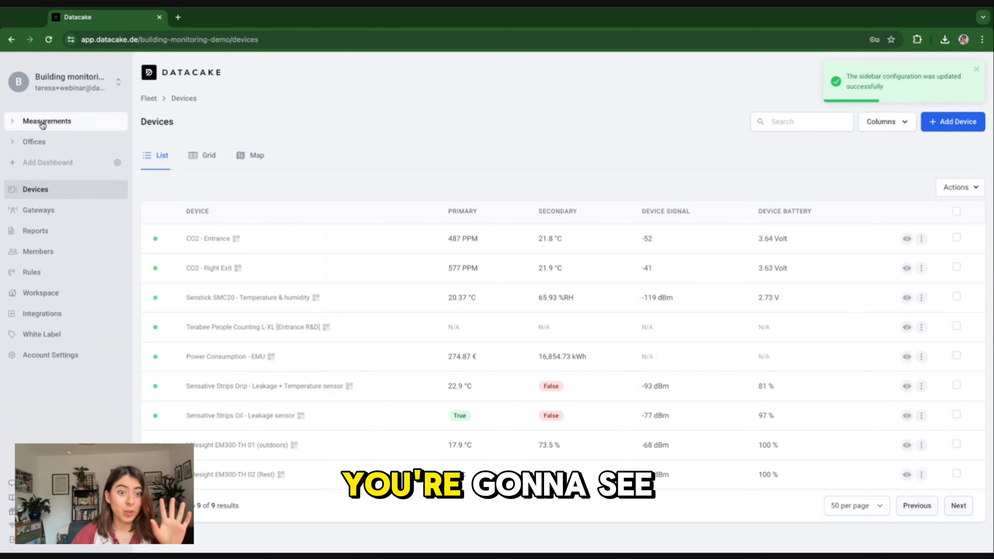
Add two dashboards named "Air quality" and "Servers", both accessible to all workspace members.
left_click(12, 124)
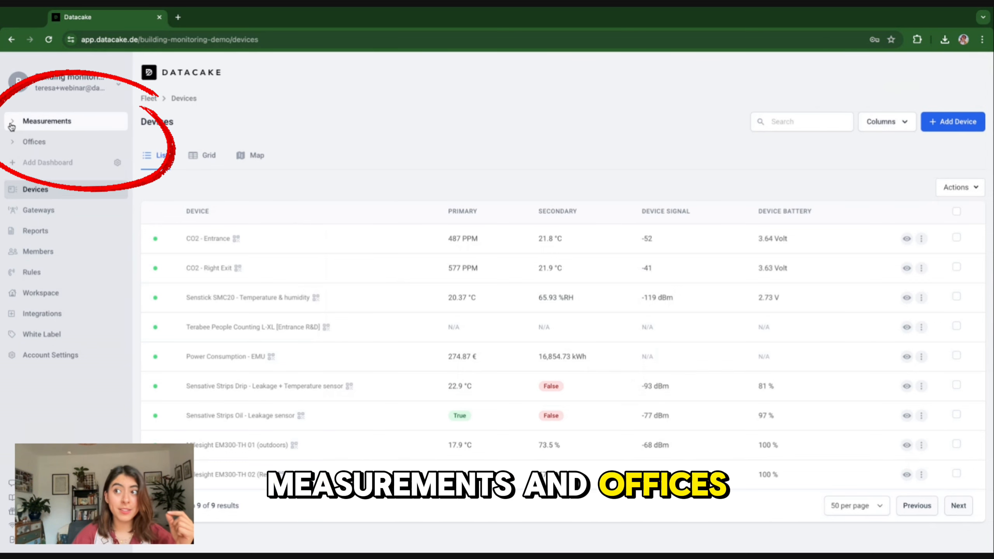
left_click(13, 145)
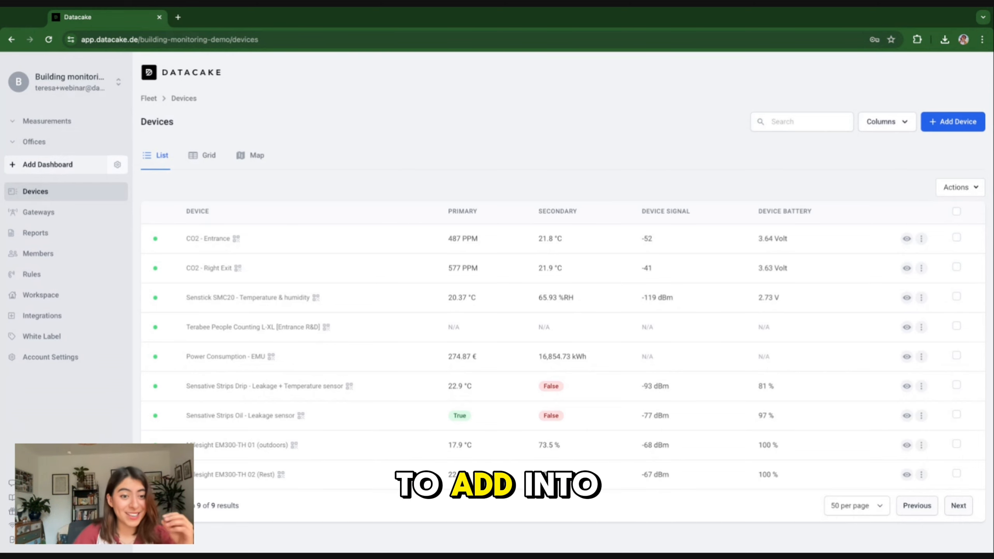
left_click(47, 165)
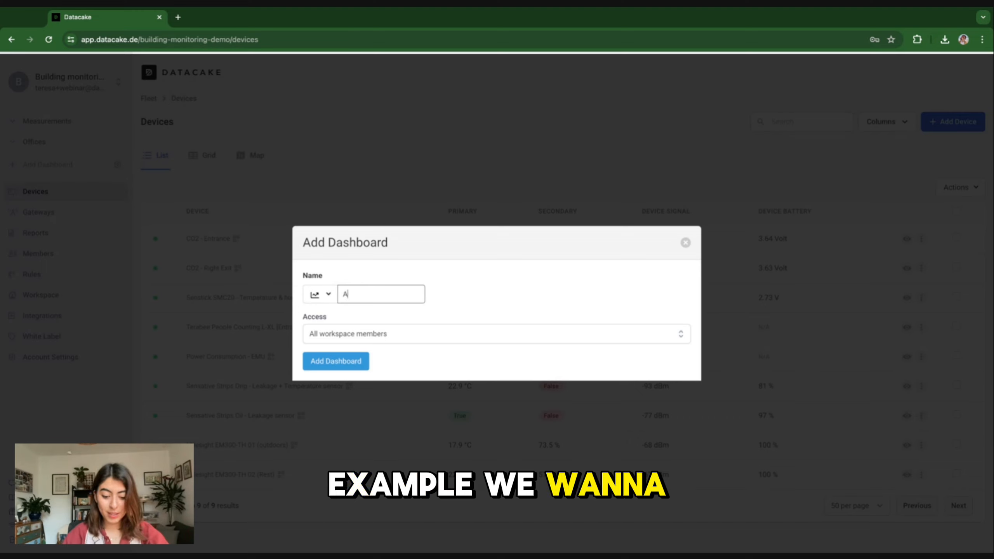
type("ir quality")
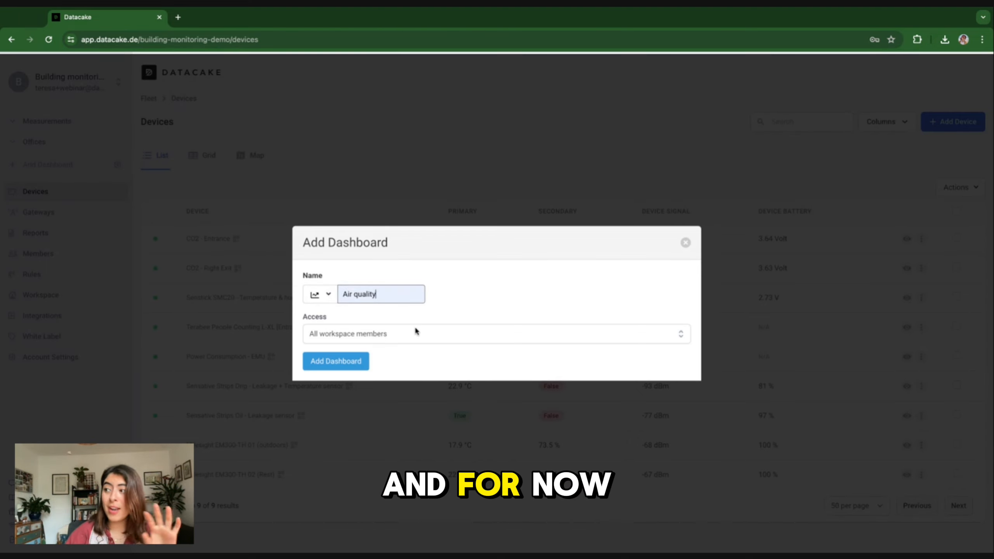
left_click(333, 358)
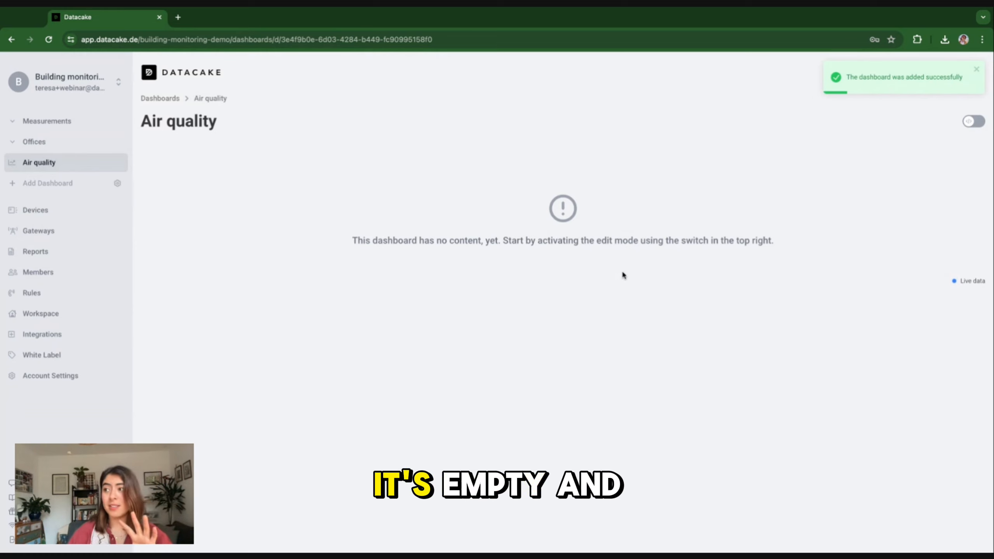
left_click(53, 184)
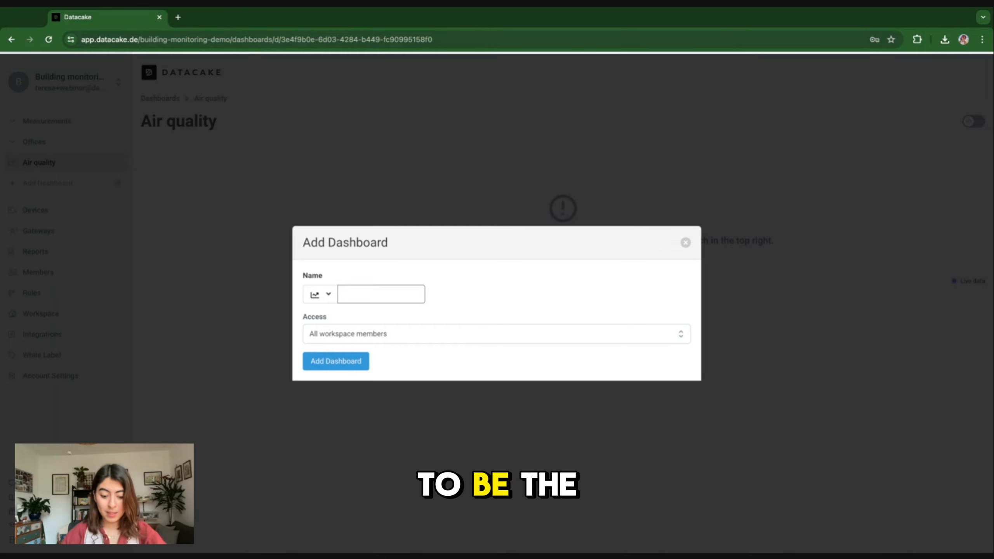
type("Servers")
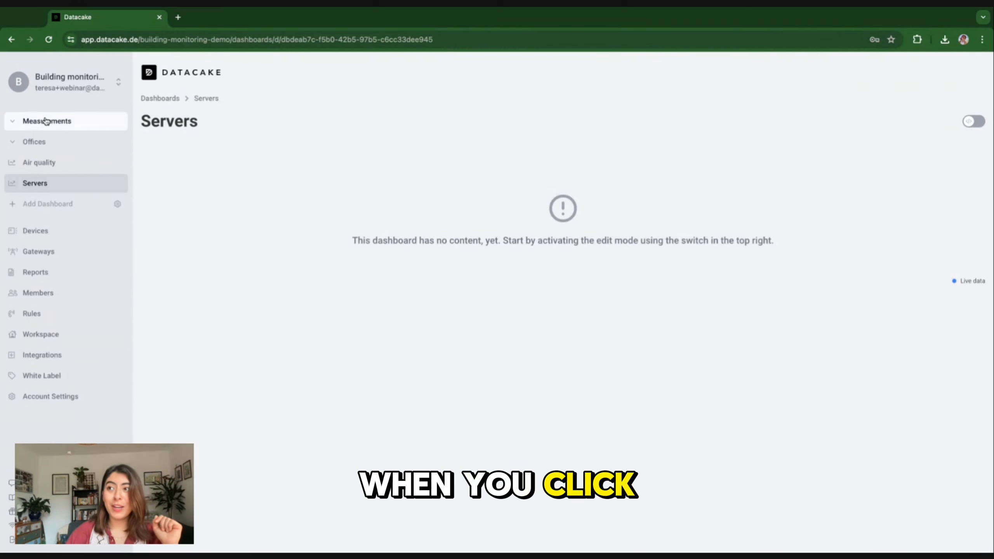
Collapse the sidebar folders and view the Air quality and Servers dashboards in turn.
left_click(29, 142)
left_click(29, 162)
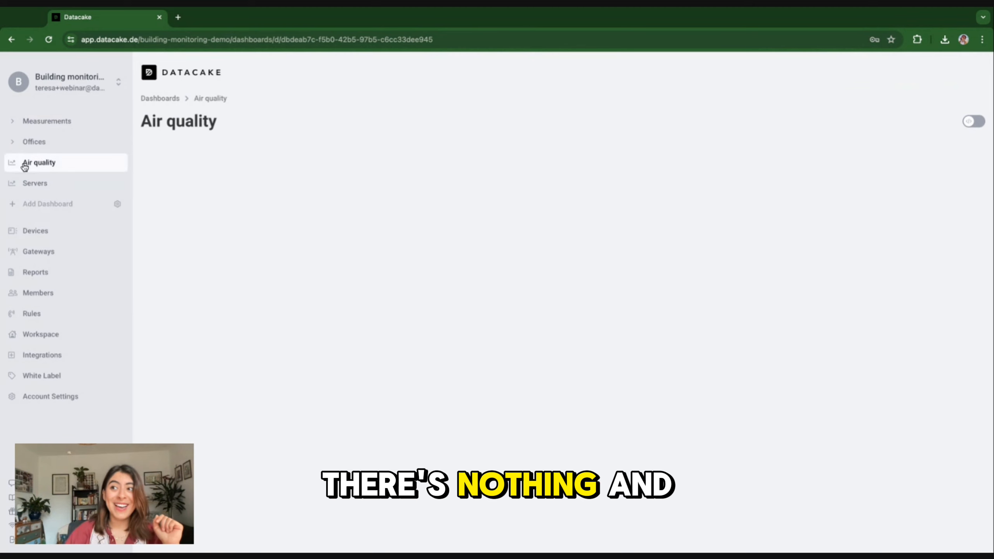
left_click(40, 184)
left_click(72, 163)
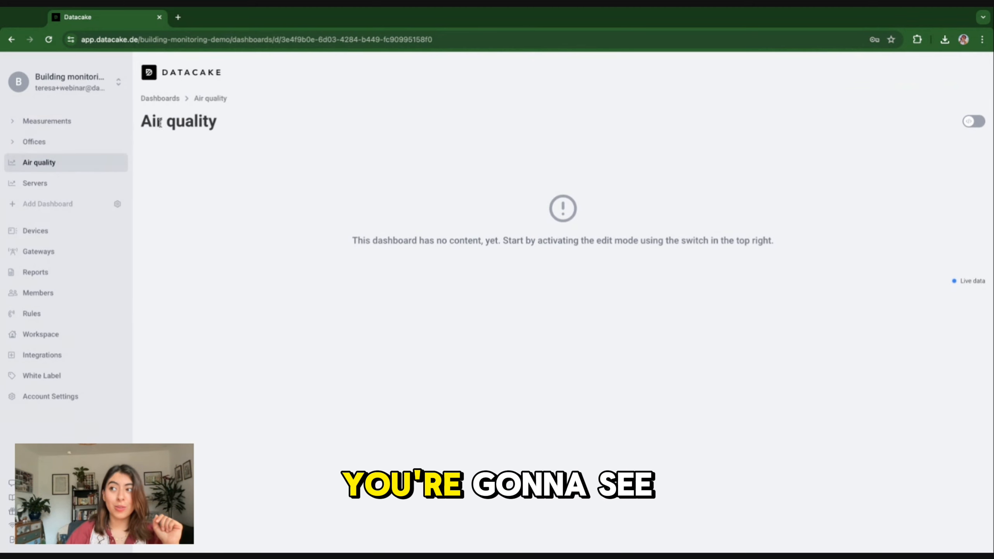
left_click(51, 185)
left_click(52, 168)
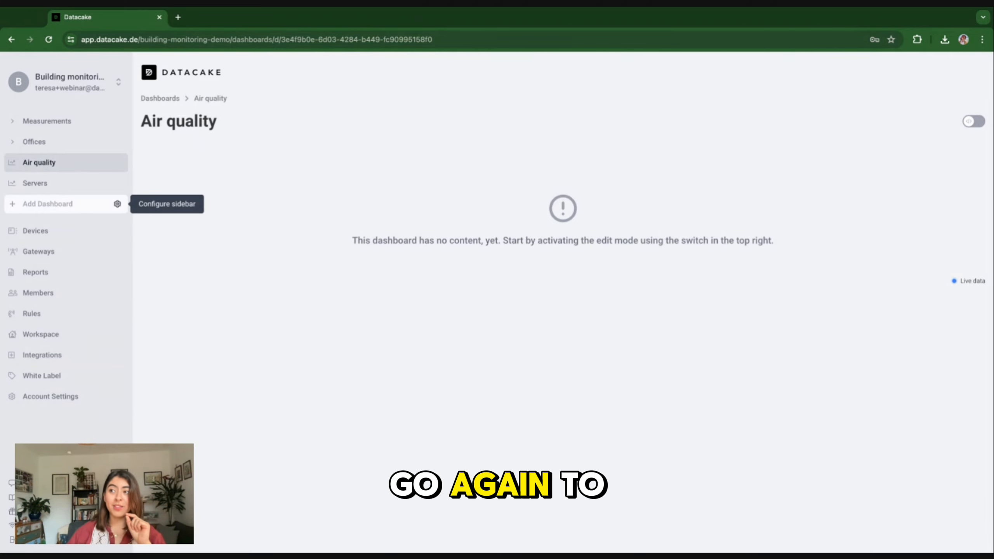
Move the Air quality dashboard into the Measurements folder and Servers into Offices, and save the sidebar configuration.
left_click(116, 203)
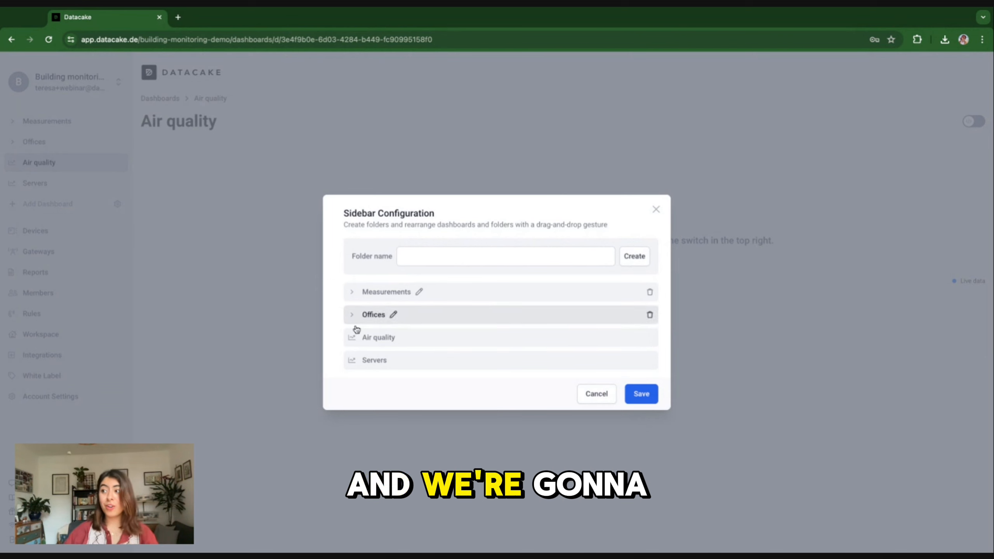
left_click_drag(371, 341, 395, 358)
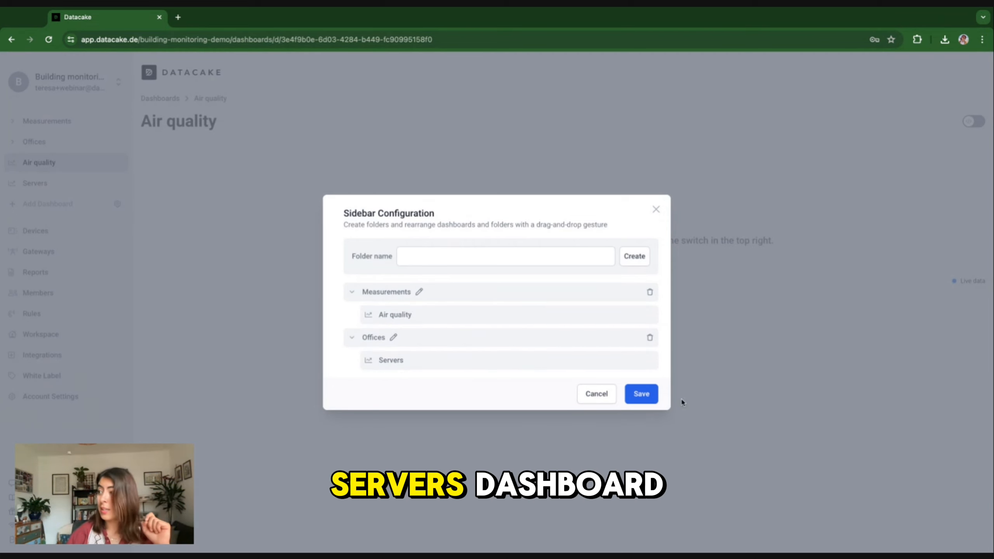
left_click(641, 393)
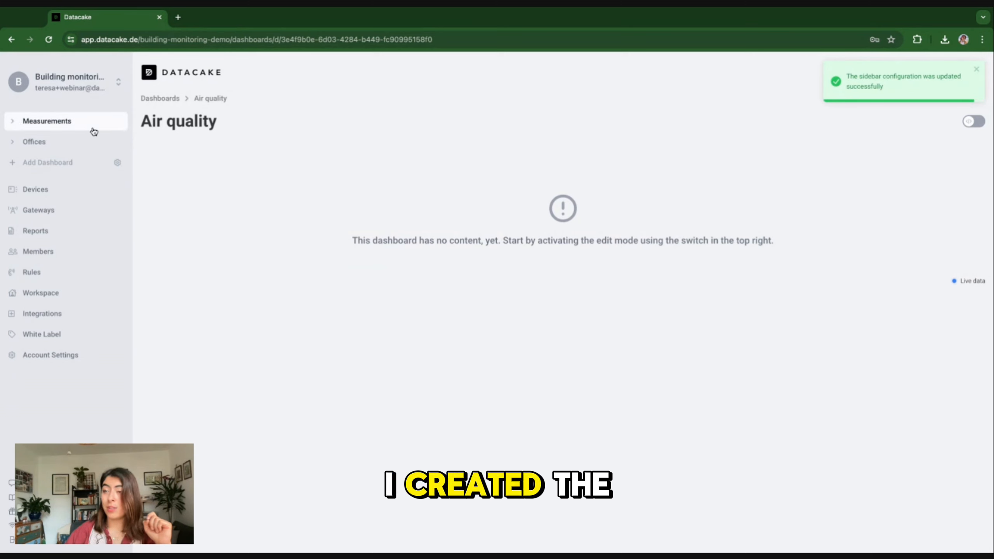
Expand and collapse the Measurements and Offices folders to check their dashboards, leaving both expanded.
left_click(12, 122)
left_click(18, 164)
left_click(15, 125)
left_click(14, 143)
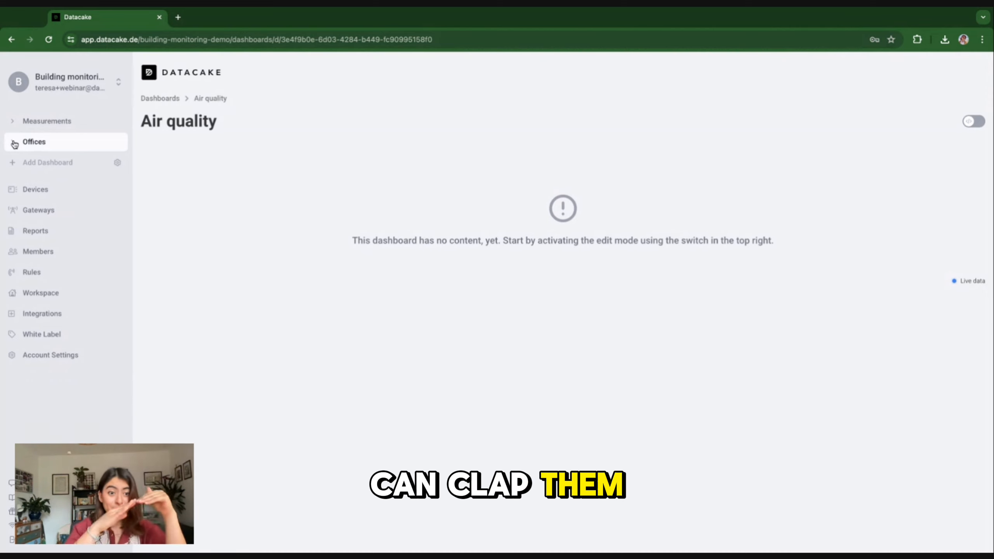
left_click(12, 122)
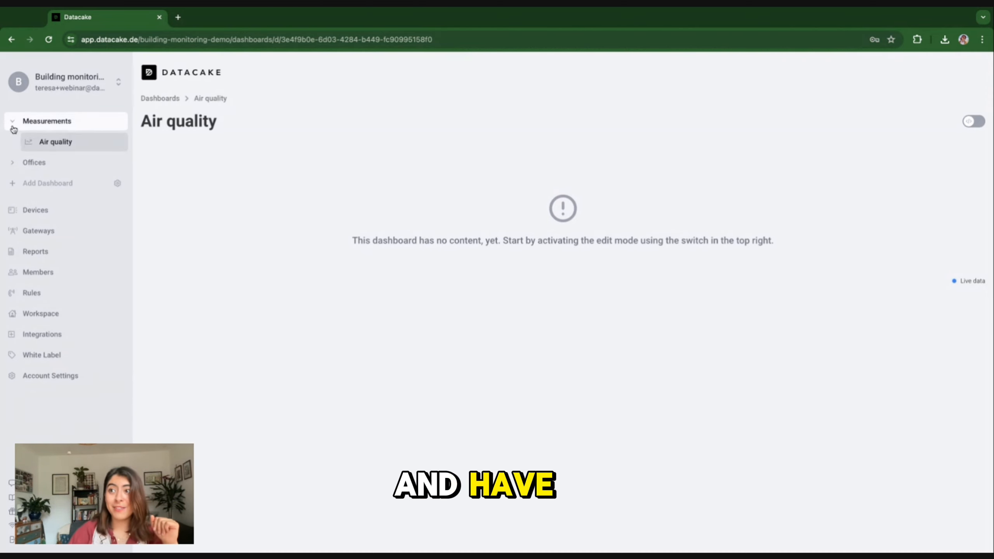
left_click(14, 164)
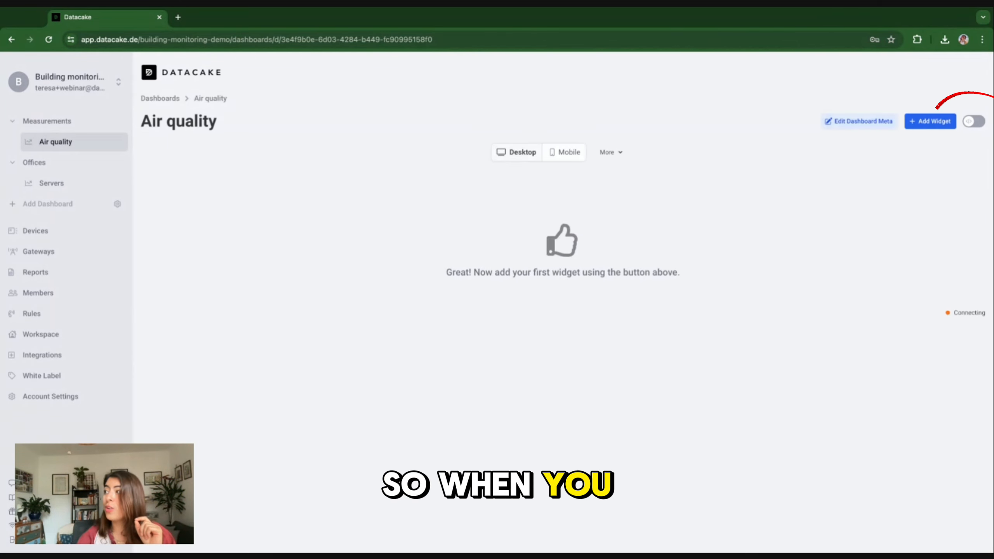
Turn on edit mode for the Air quality dashboard and review the available widget types without adding one.
left_click(973, 121)
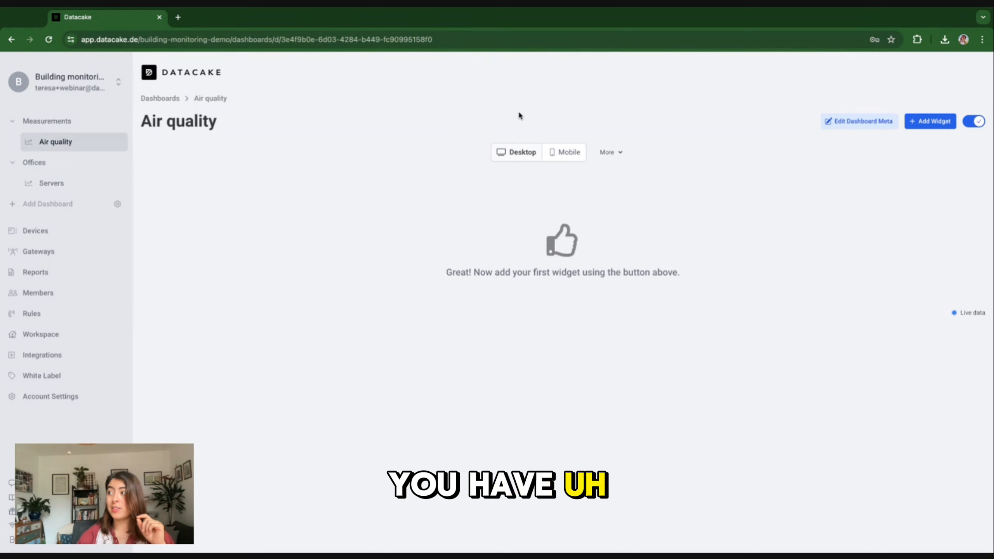
left_click(930, 121)
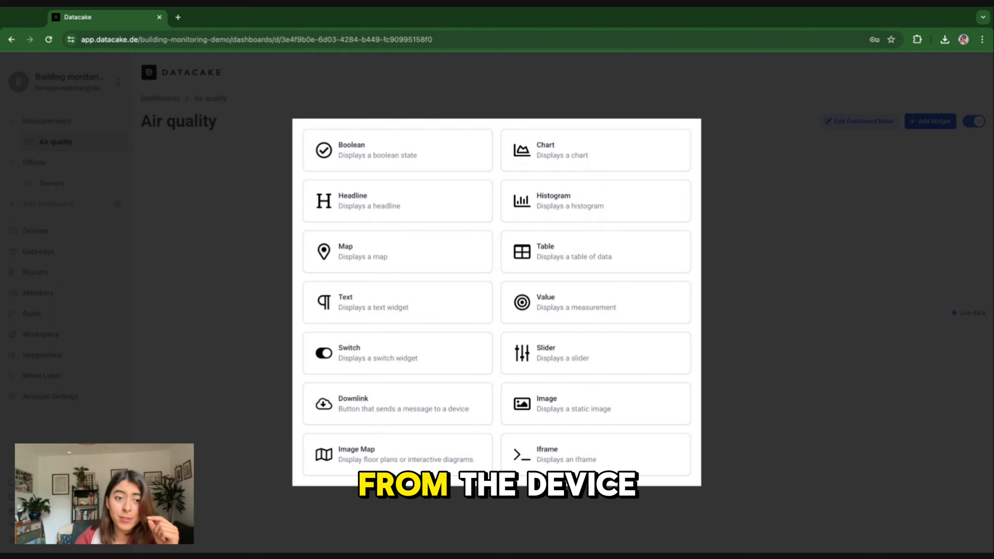
left_click(799, 267)
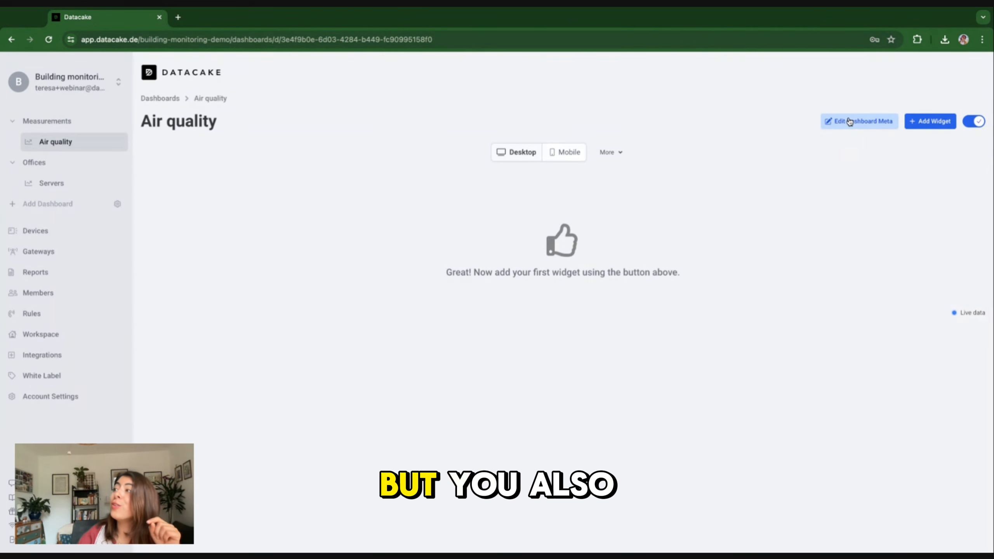
Change the Air quality dashboard's icon to the hand symbol in its dashboard settings.
left_click(868, 126)
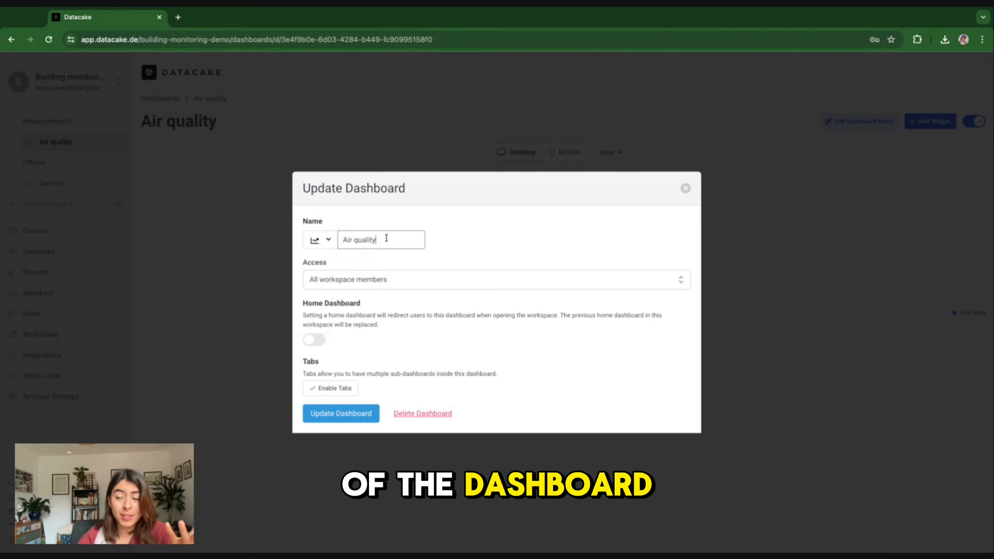
left_click(324, 239)
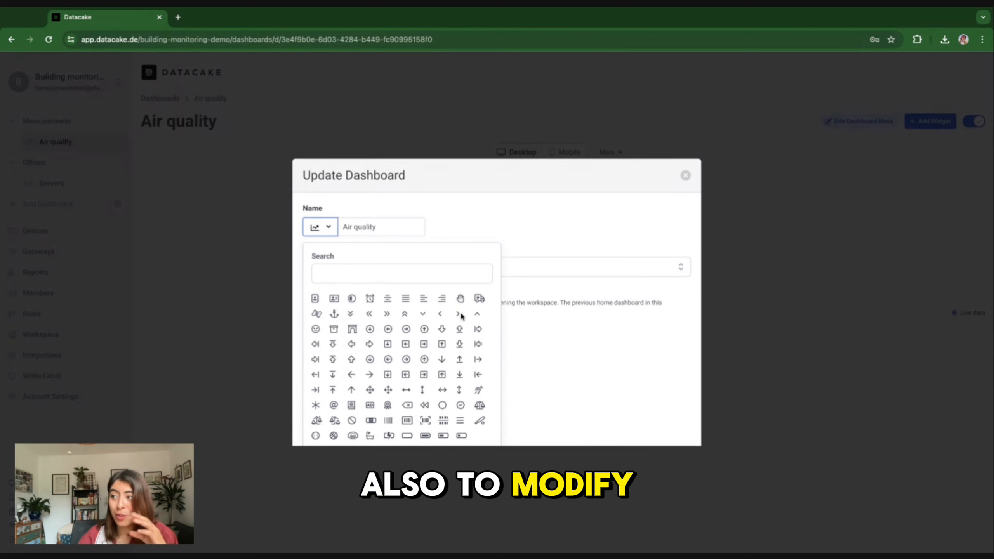
left_click(460, 299)
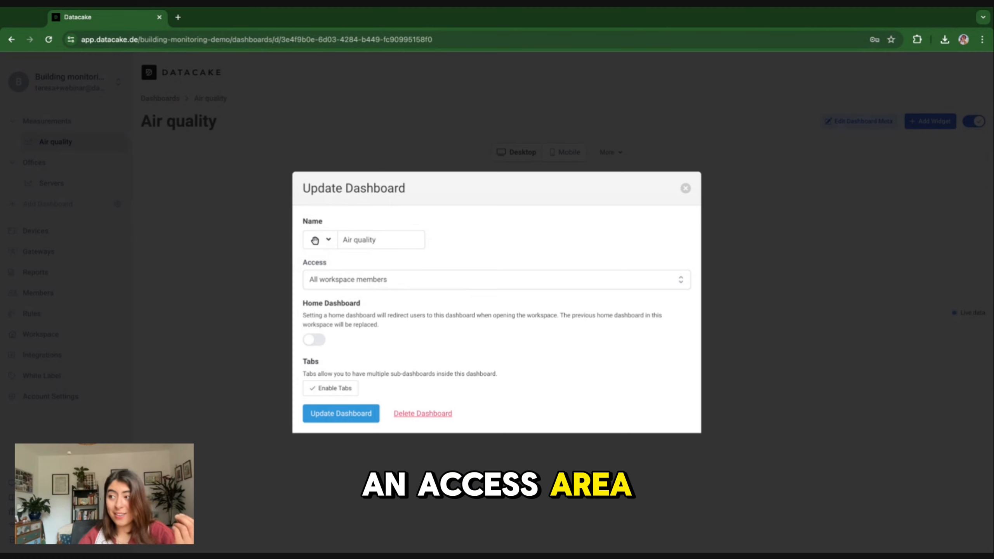
Set the dashboard's access to "Anyone with a link, no account needed" and make it the home dashboard.
left_click(401, 279)
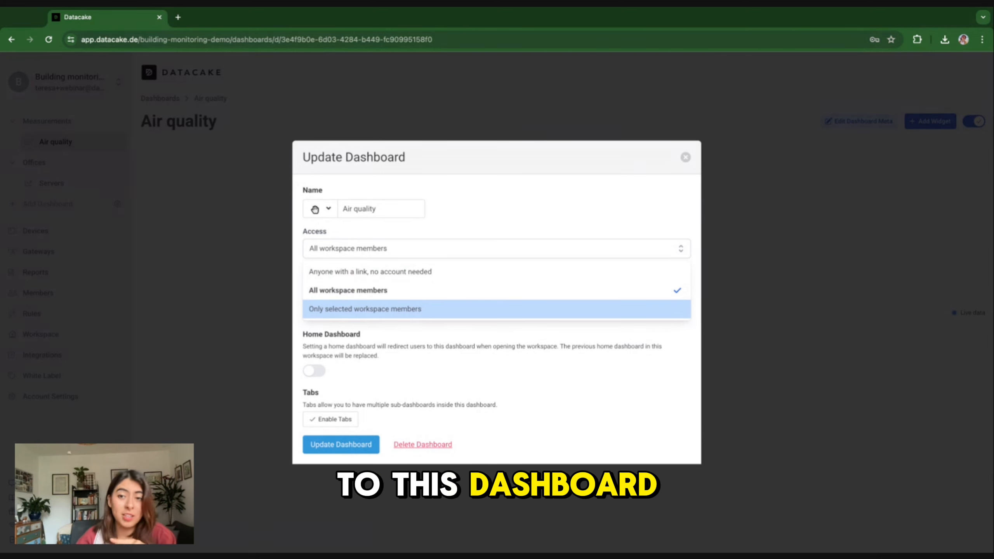
left_click(435, 271)
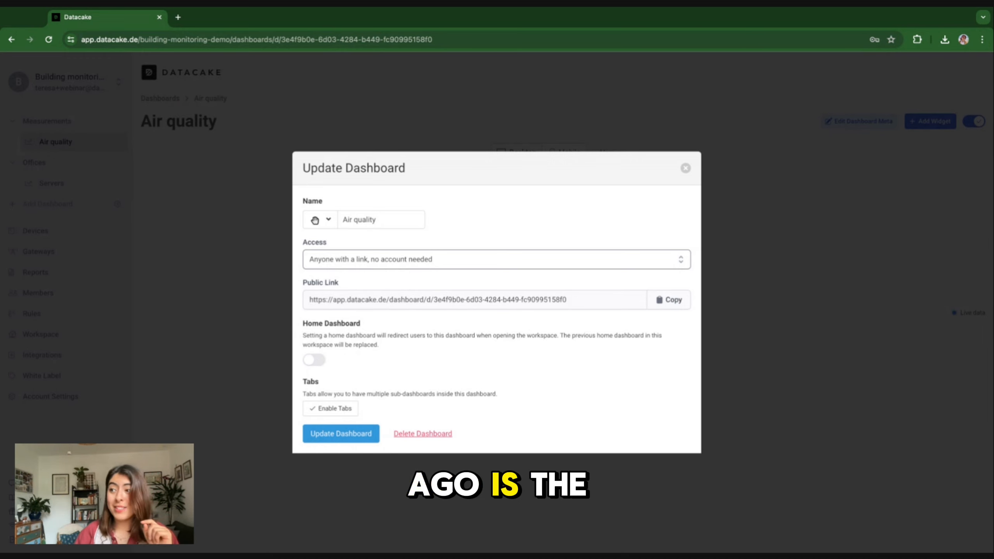
left_click(313, 360)
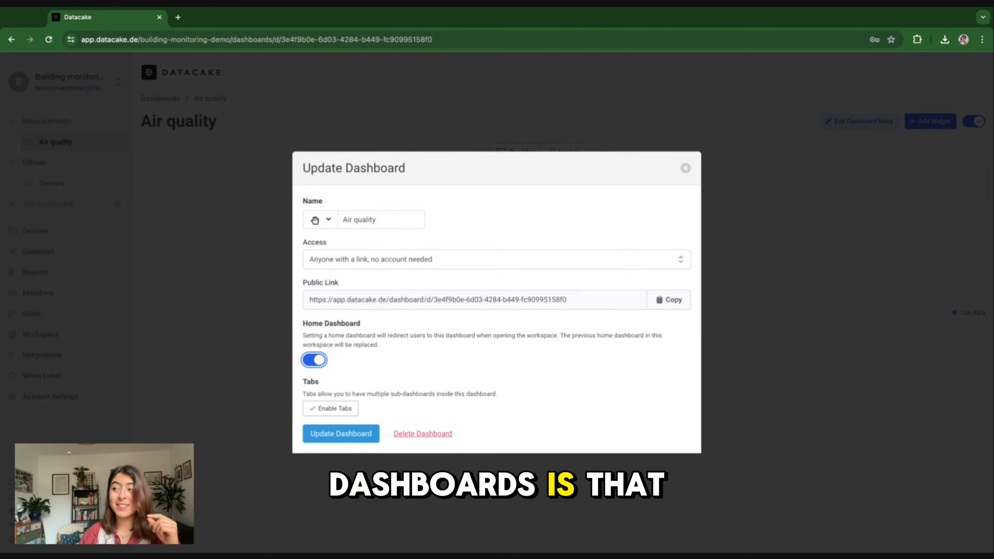
Enable tabs on the dashboard, name three of them Overview, Floorplan and Table, and save the dashboard settings.
left_click(330, 408)
left_click(326, 419)
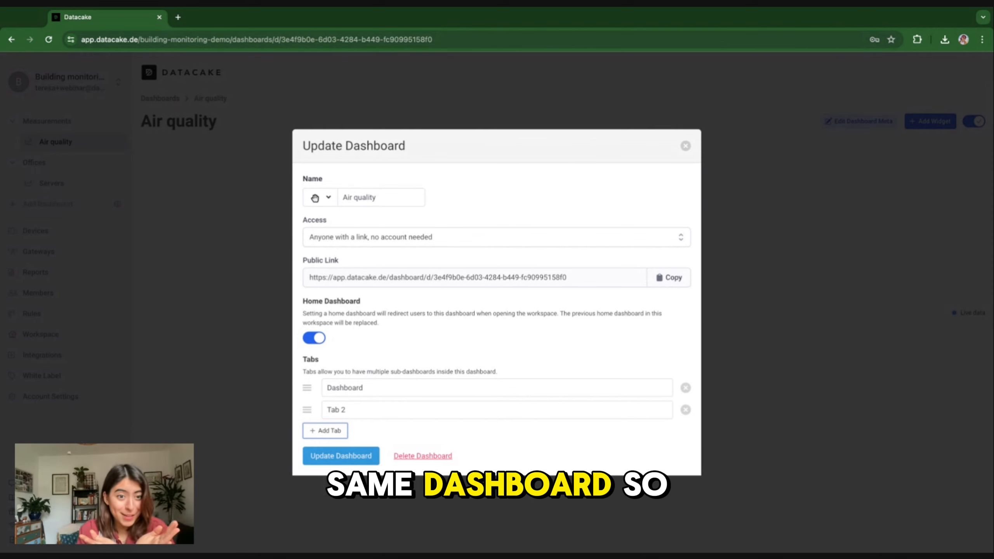
double_click(342, 389)
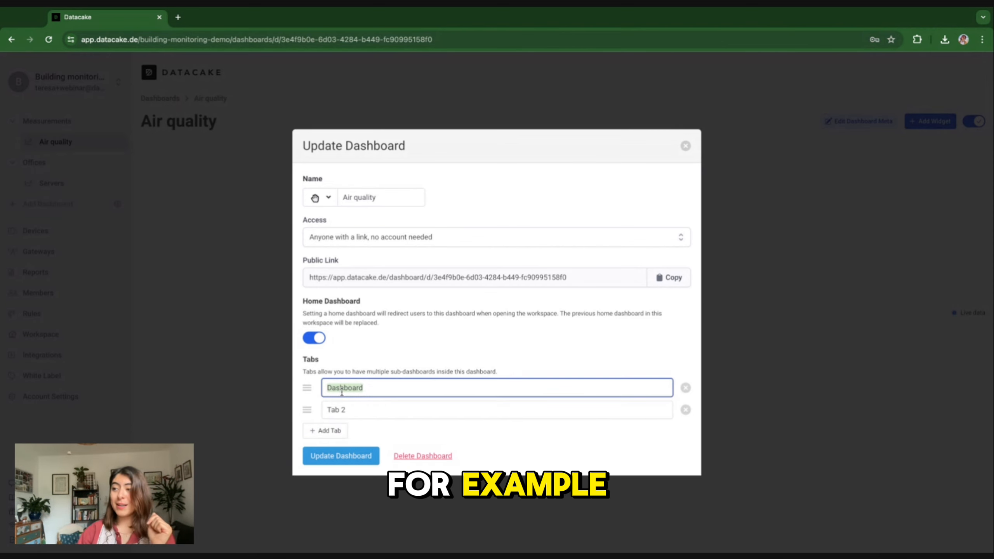
type("Overview")
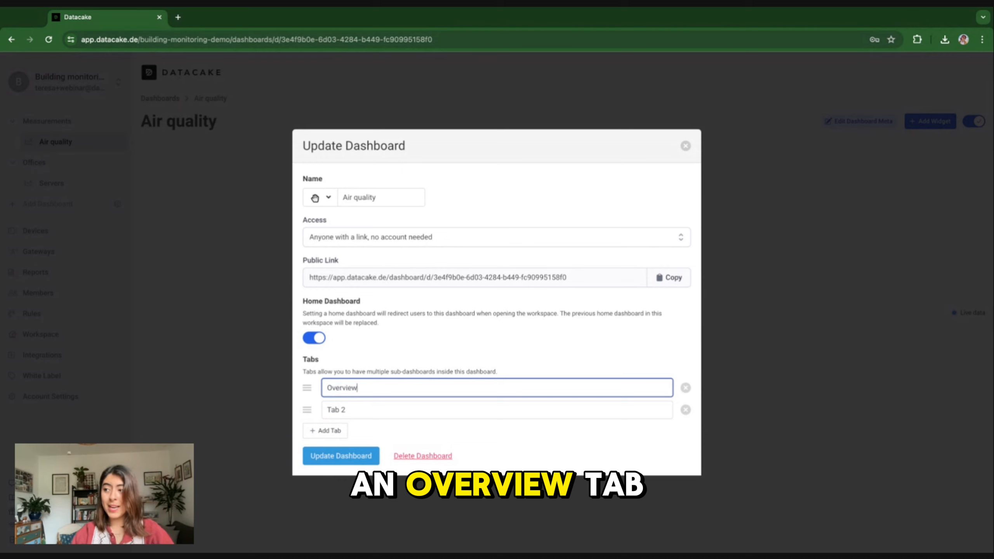
triple_click(345, 410)
type("Floorplan")
left_click(334, 429)
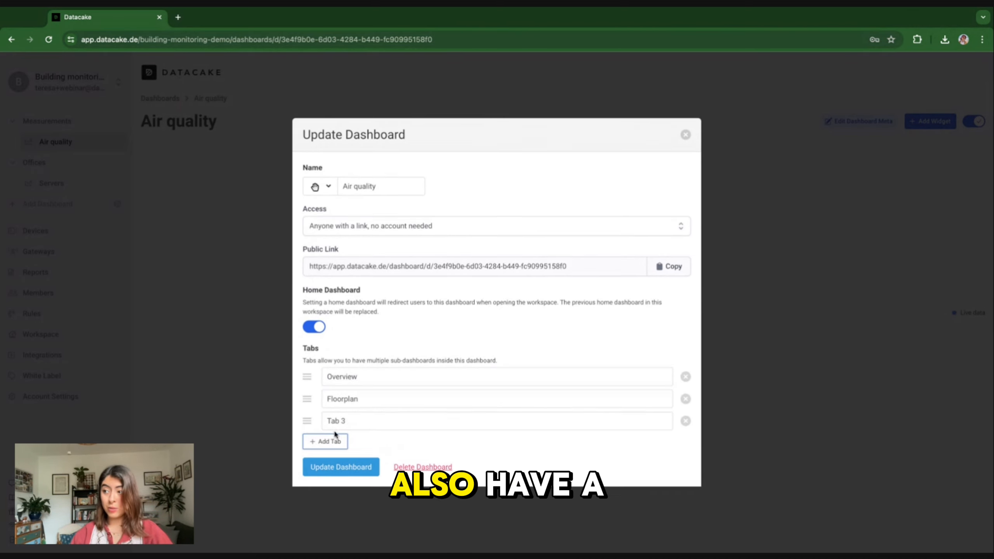
triple_click(344, 422)
type("Table")
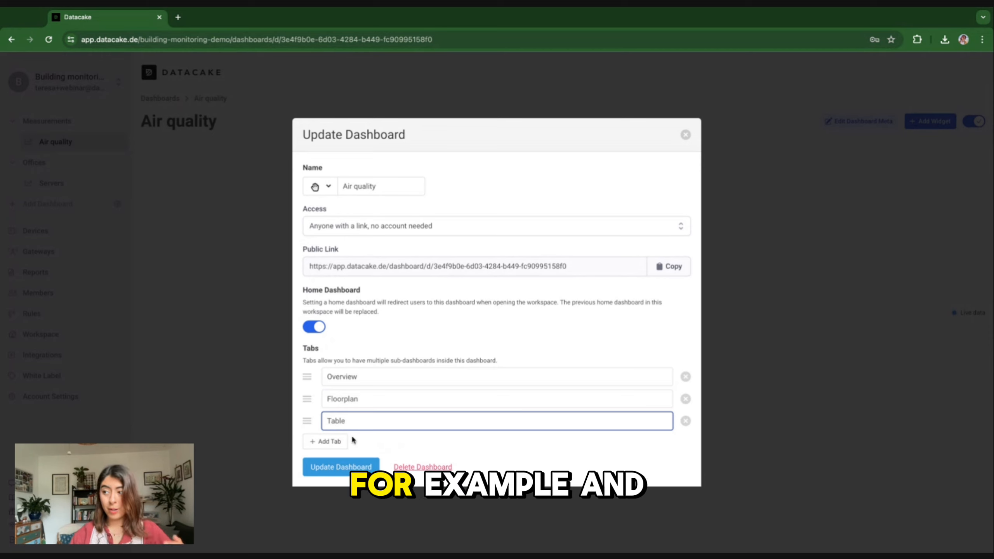
left_click(341, 467)
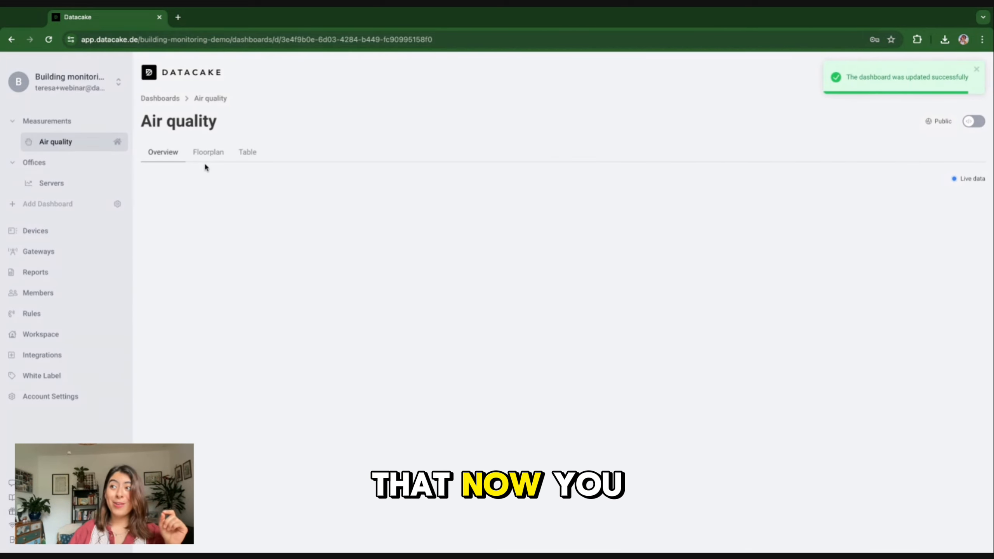